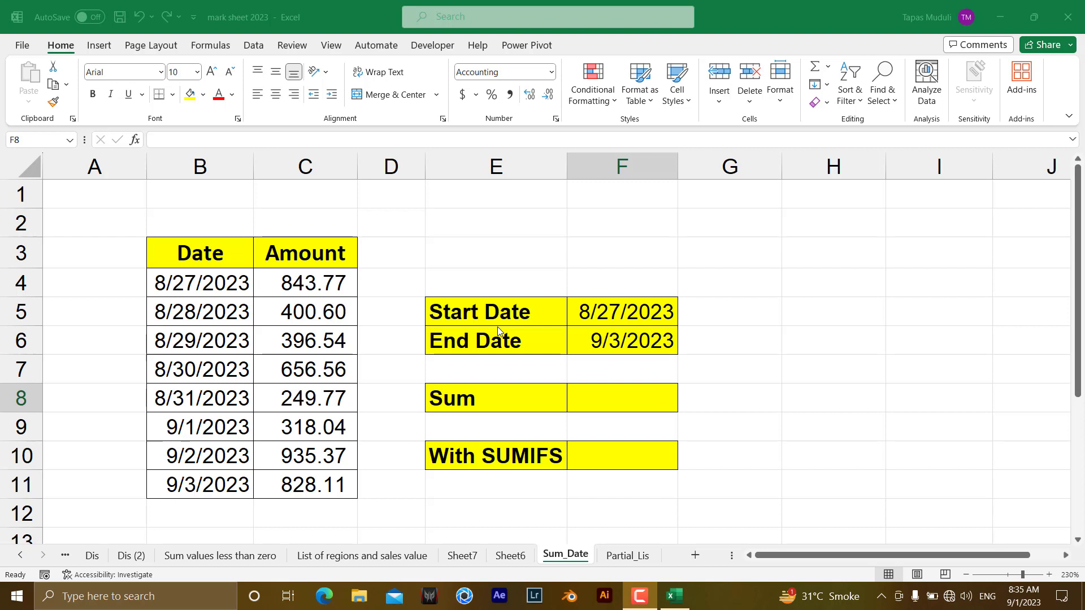
# Start a SUMIF formula in cell F8 with the dates B4:B11 as its range
pyautogui.click(505, 400)
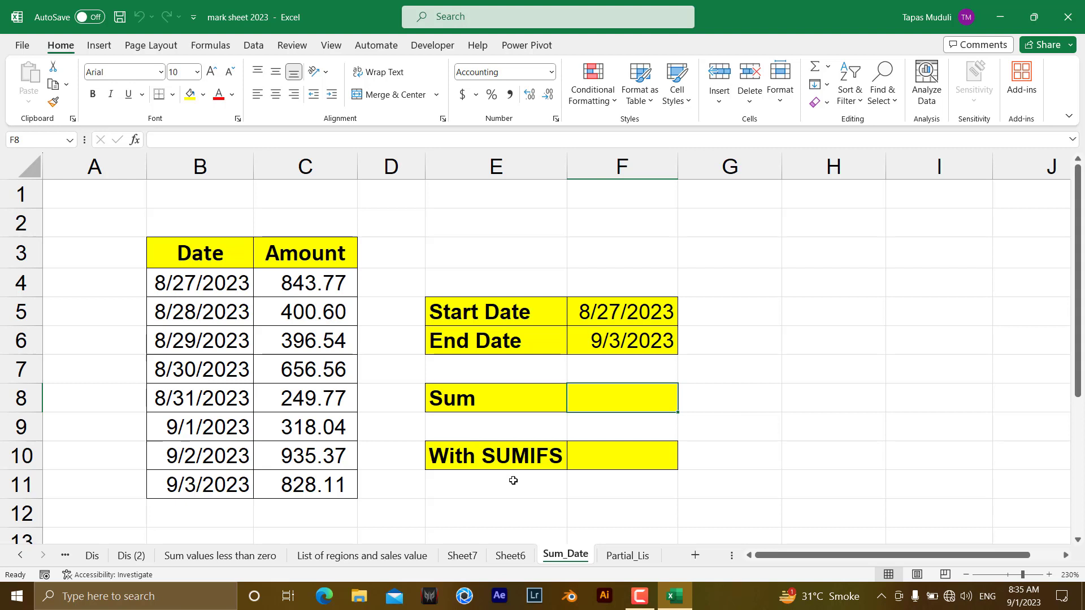
pyautogui.click(625, 398)
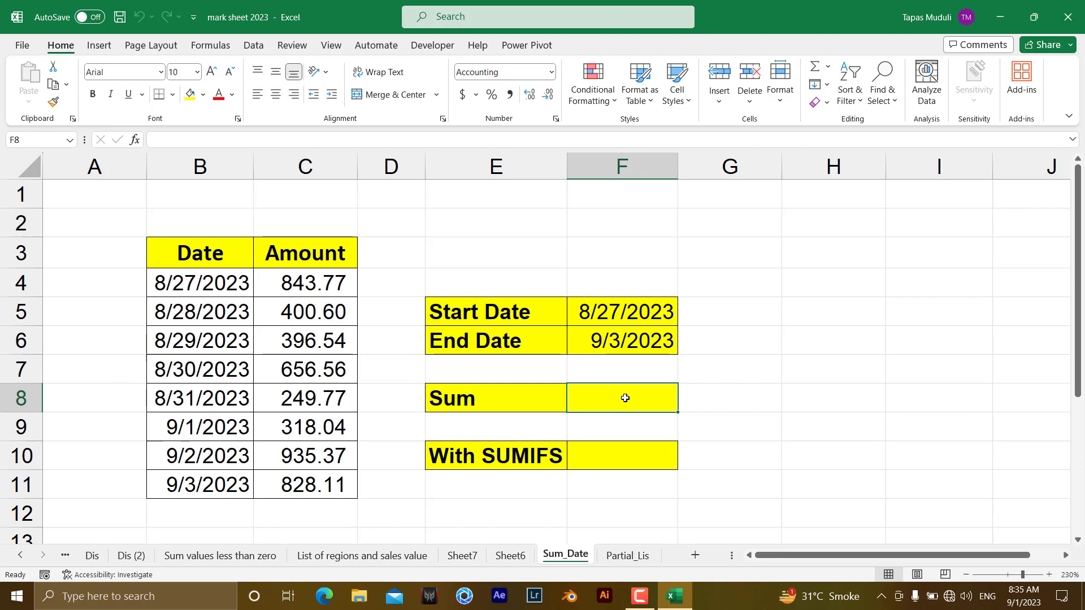
pyautogui.write('=sum')
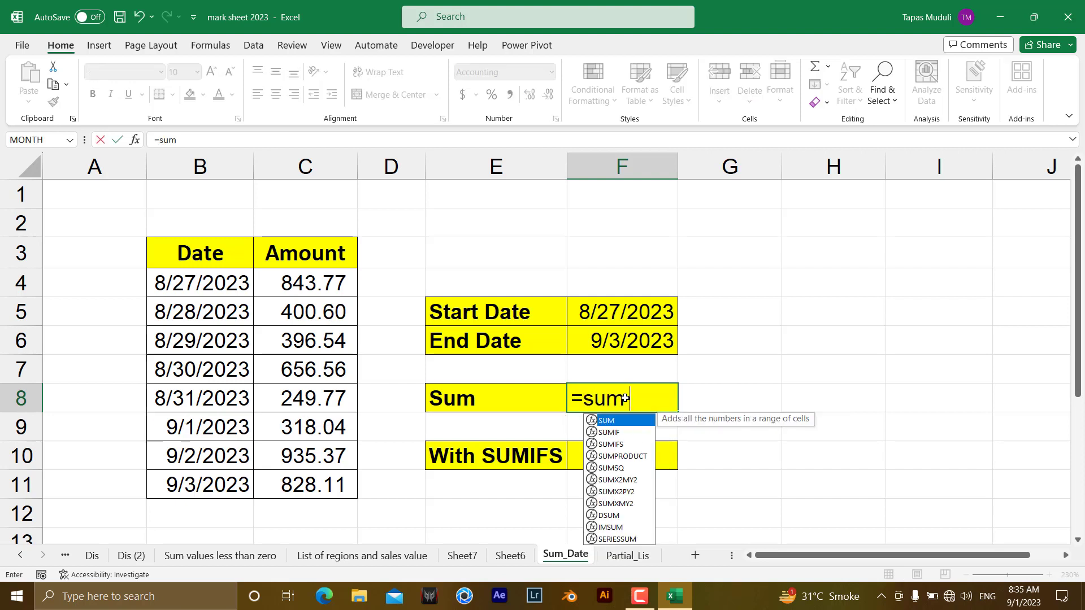
pyautogui.write('if')
pyautogui.press('Tab')
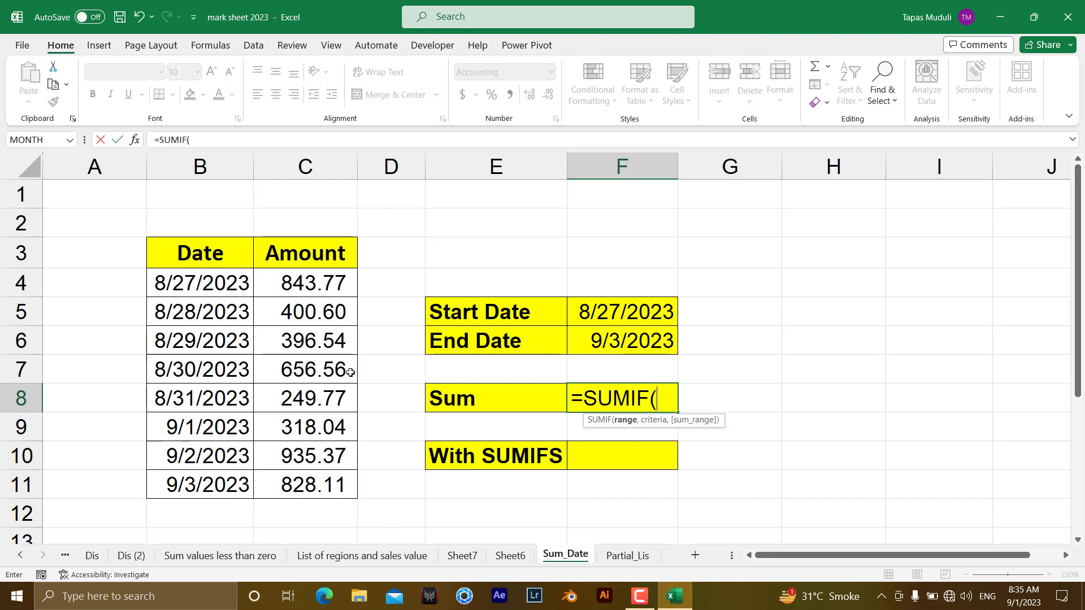
pyautogui.moveTo(192, 287); pyautogui.dragTo(196, 472)
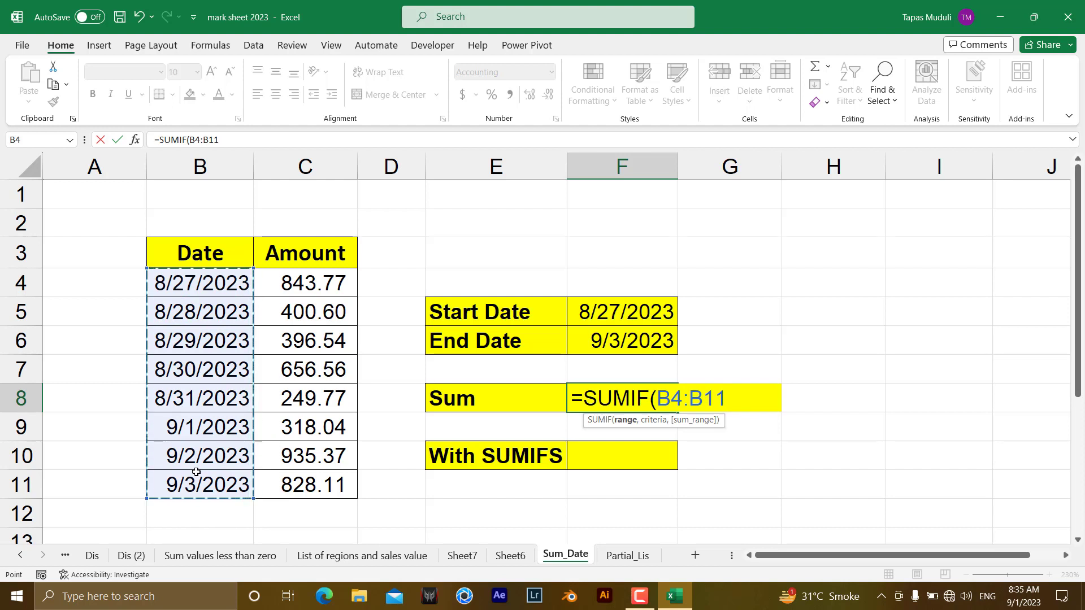
pyautogui.write(',')
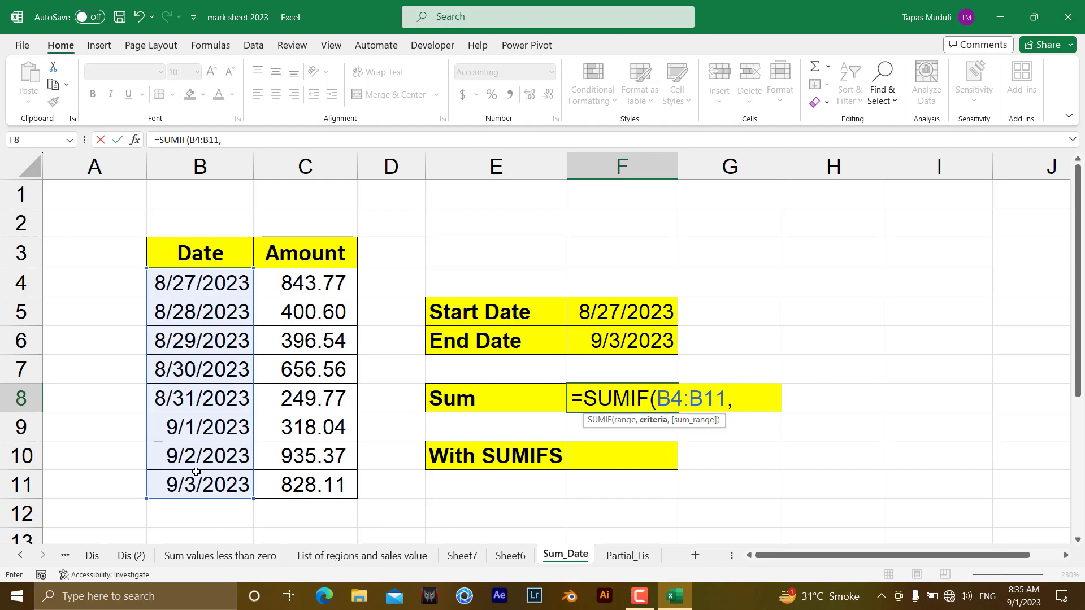
# Complete the first SUMIF with the criteria "<="&F6 and the sum range C4:C11
pyautogui.write('"<=')
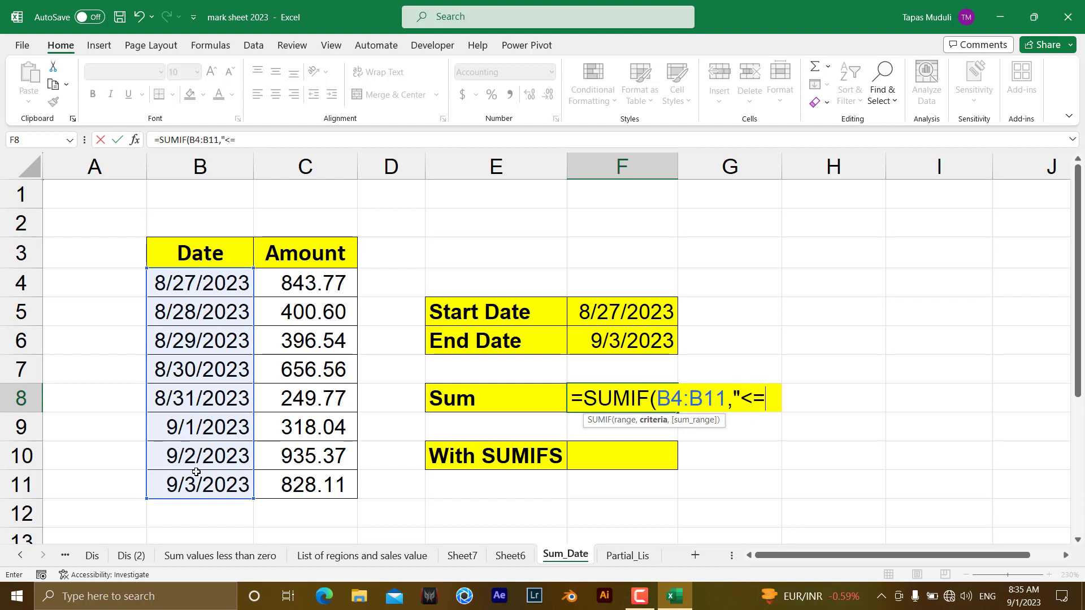
pyautogui.write('"&')
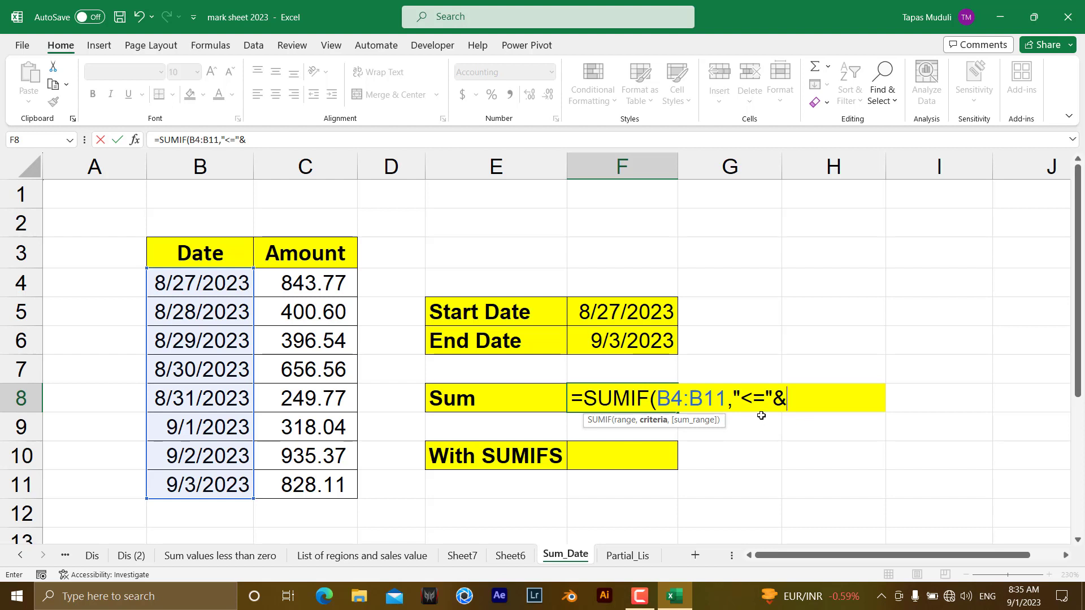
pyautogui.click(641, 343)
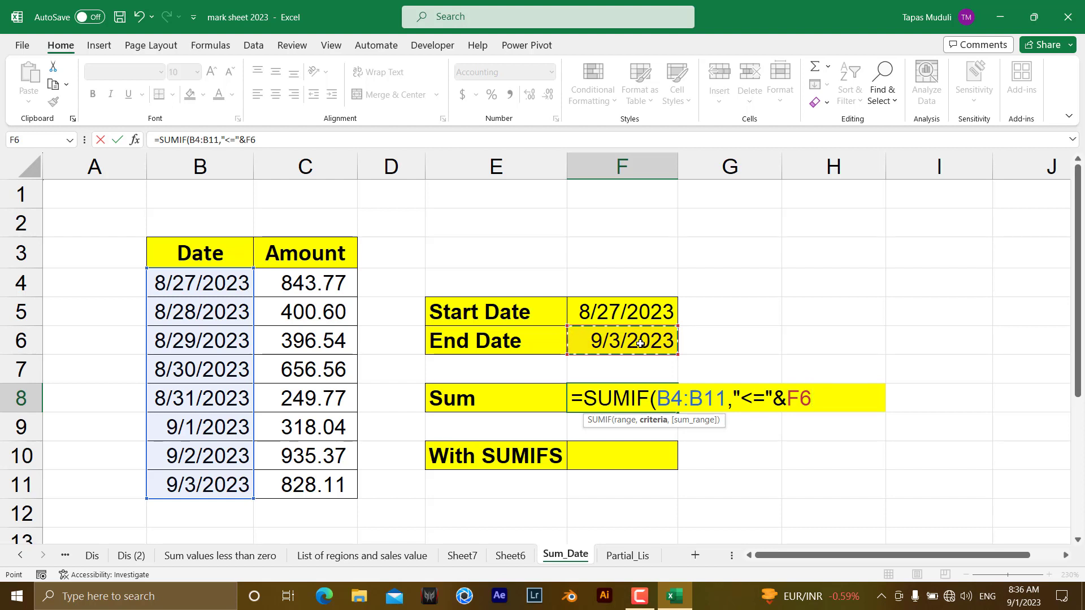
pyautogui.write(',')
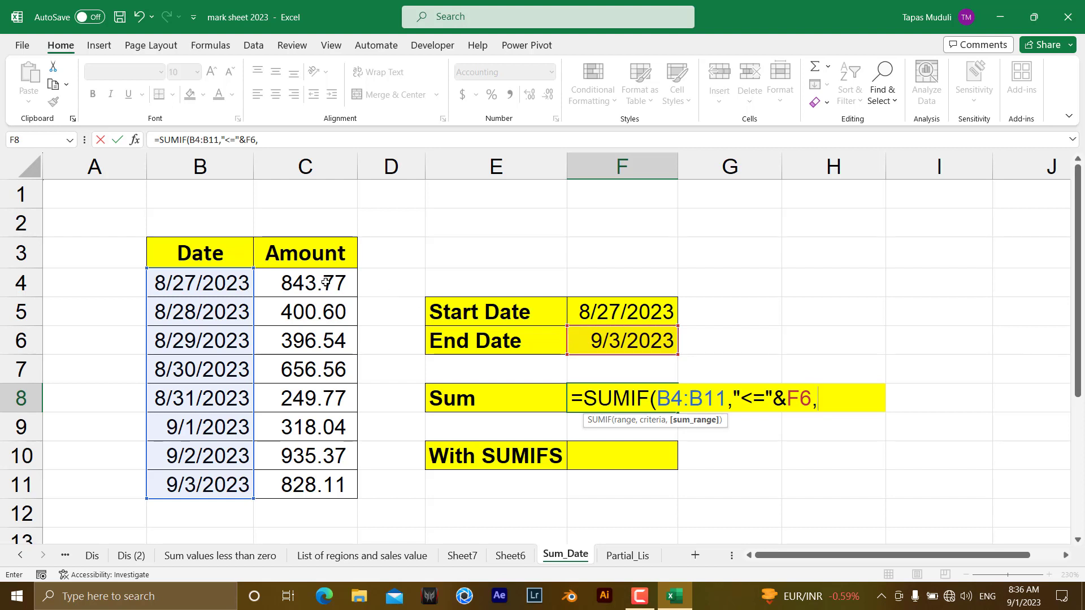
pyautogui.moveTo(325, 281); pyautogui.dragTo(323, 479)
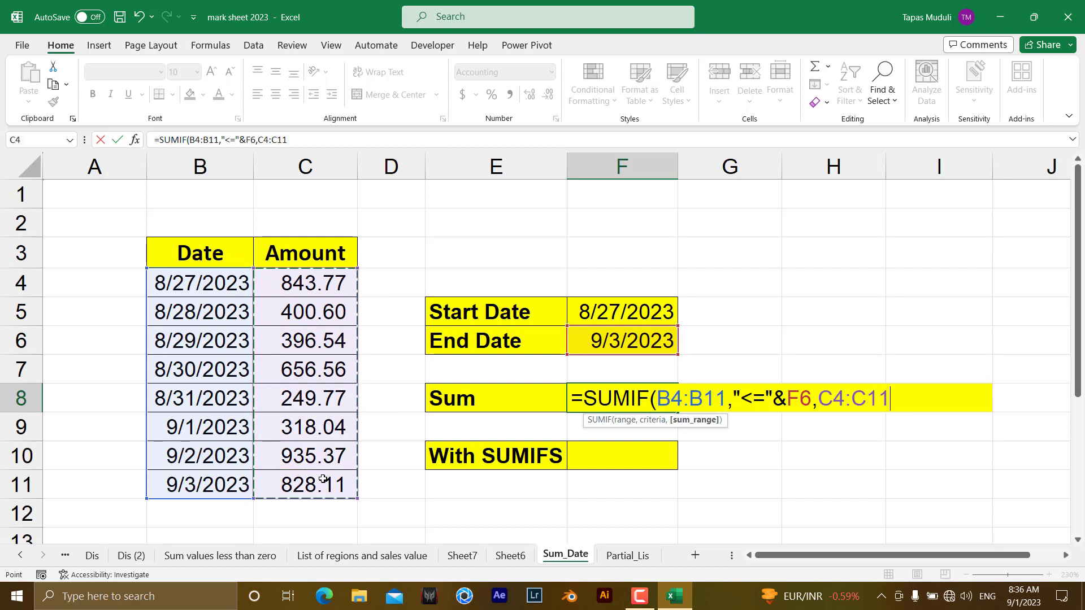
pyautogui.write(')')
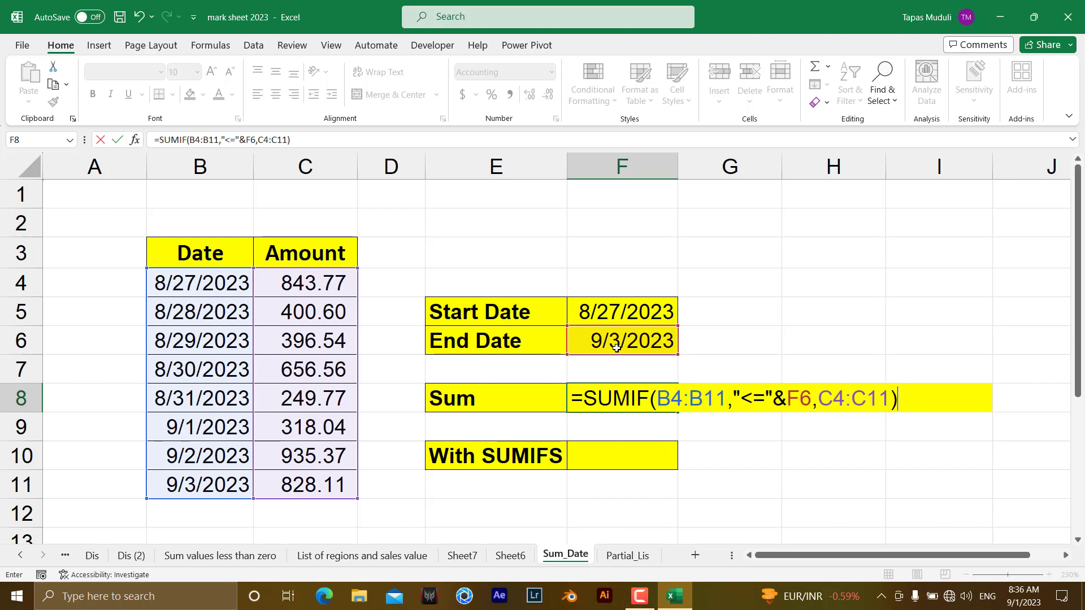
# Subtract a second SUMIF with range B4:B11, criteria "<"&F5 and sum range C4:C11, and enter the formula in F8
pyautogui.write('sumif')
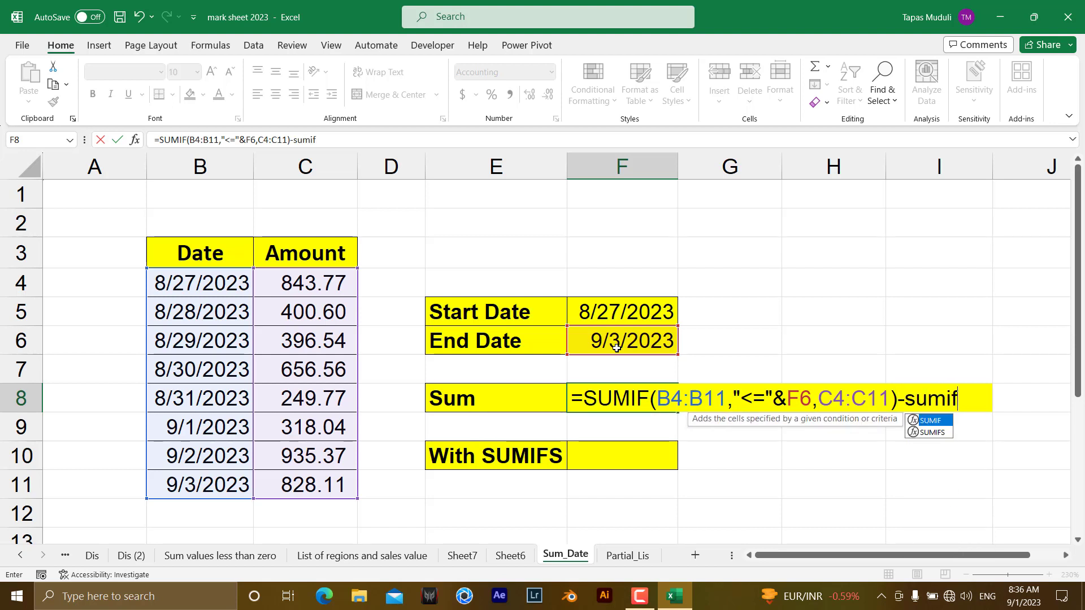
pyautogui.press('Tab')
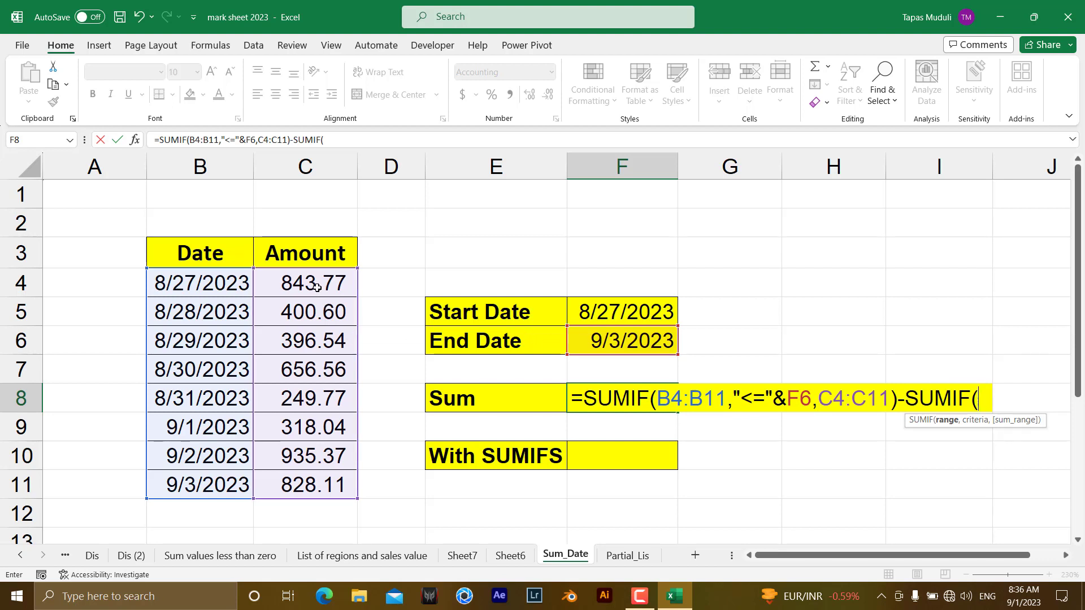
pyautogui.moveTo(207, 285); pyautogui.dragTo(210, 477)
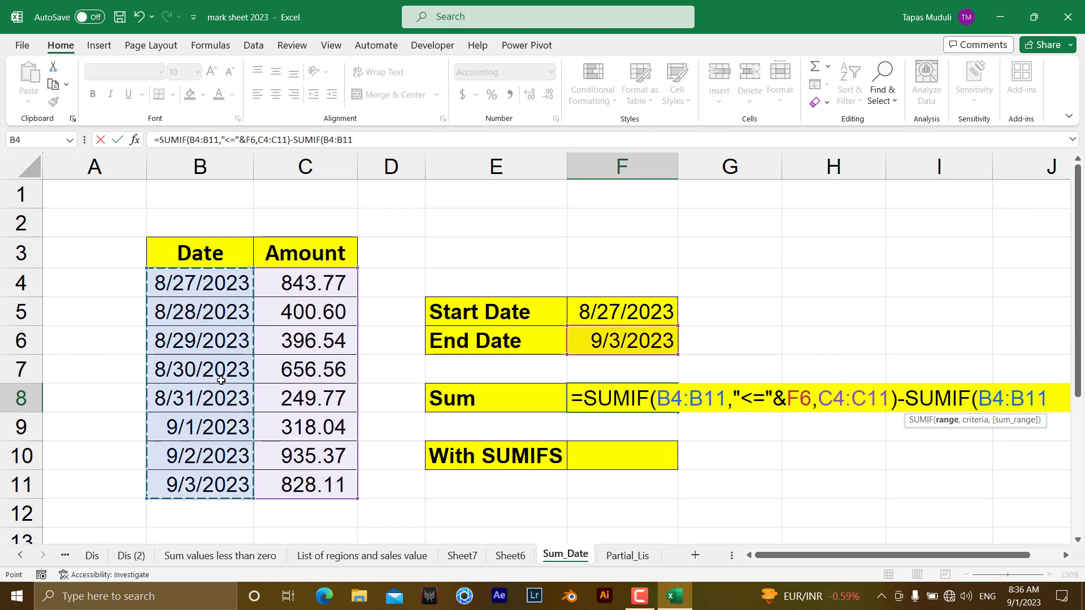
pyautogui.write(',')
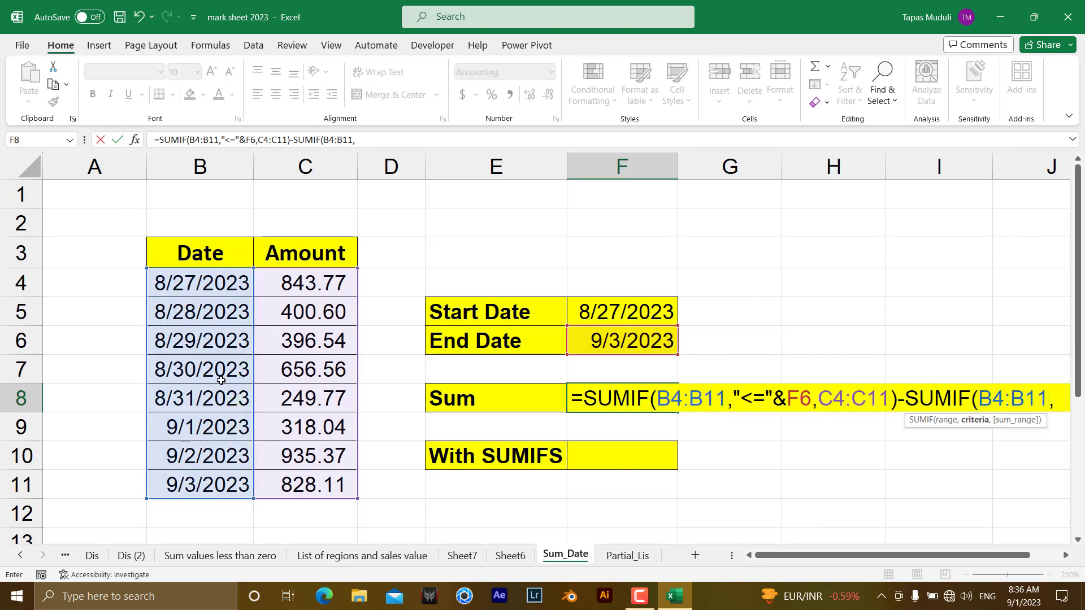
pyautogui.write('"<')
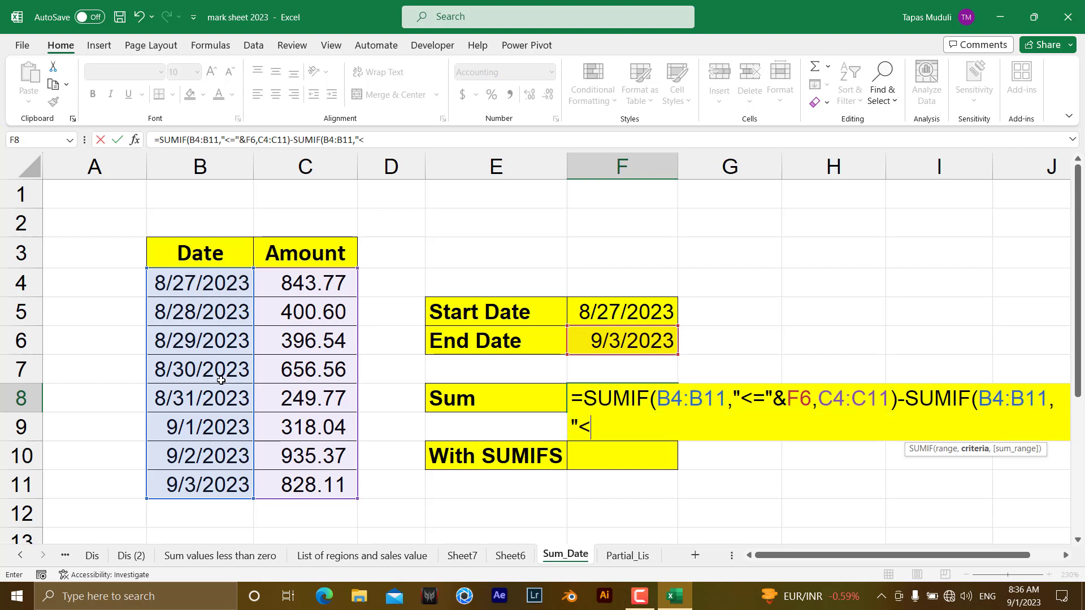
pyautogui.write('"&')
pyautogui.click(653, 314)
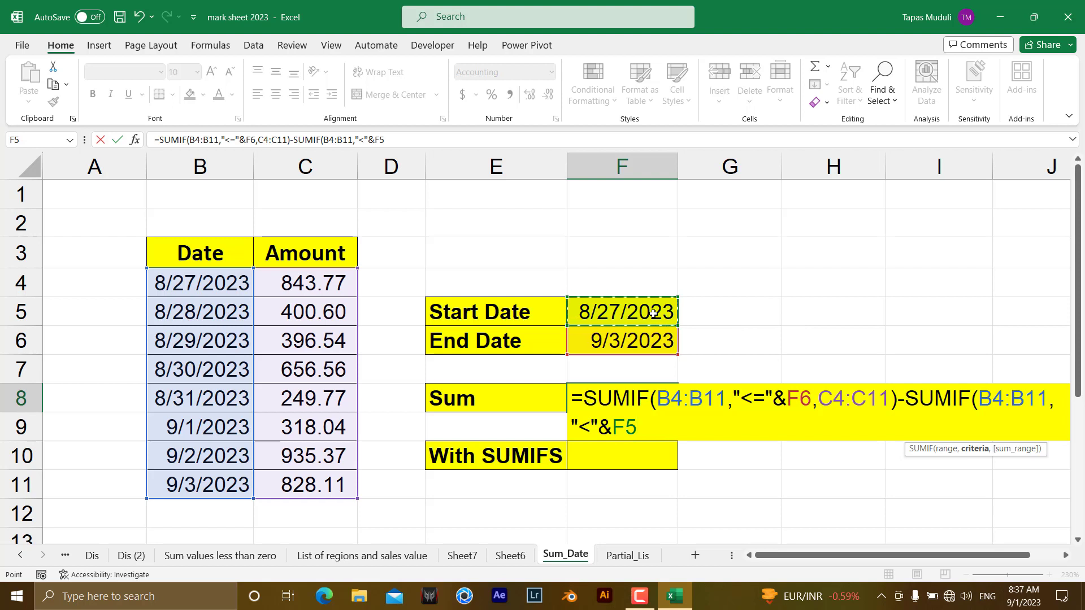
pyautogui.write(',')
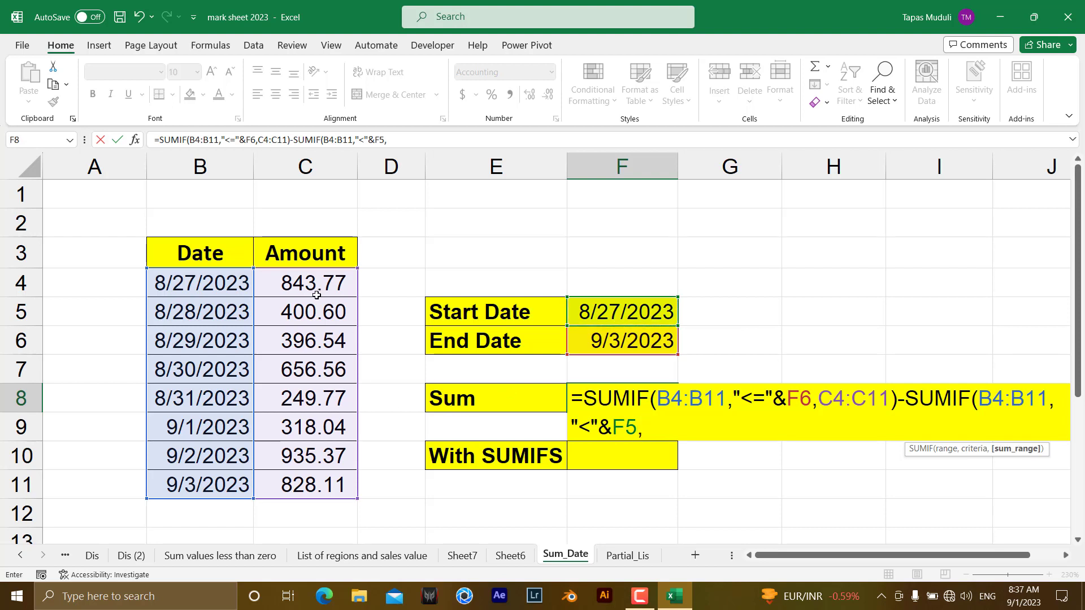
pyautogui.moveTo(315, 286); pyautogui.dragTo(312, 479)
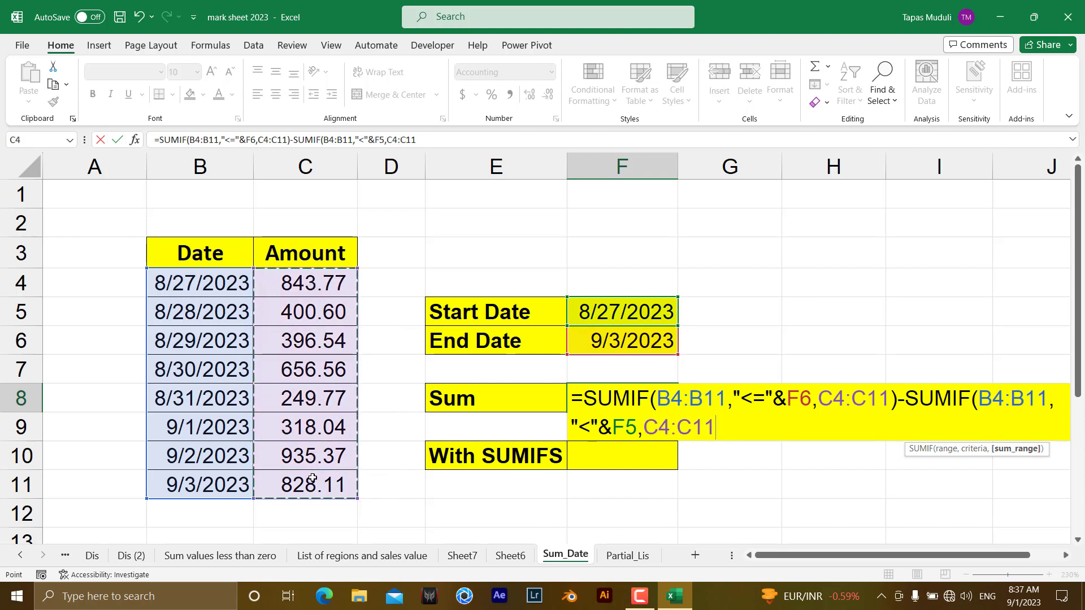
pyautogui.write(')')
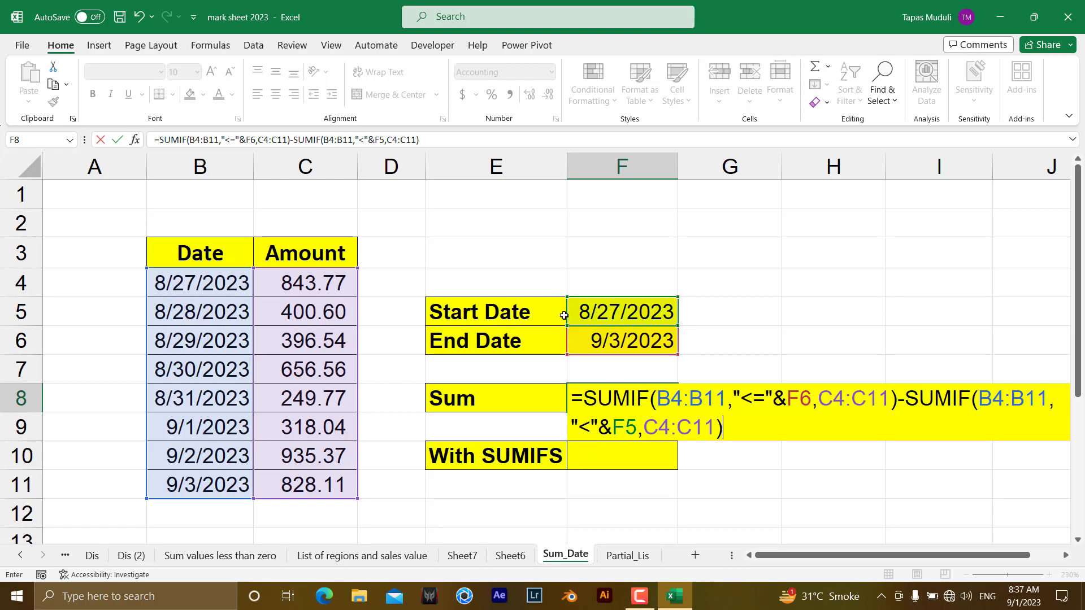
pyautogui.press('Return')
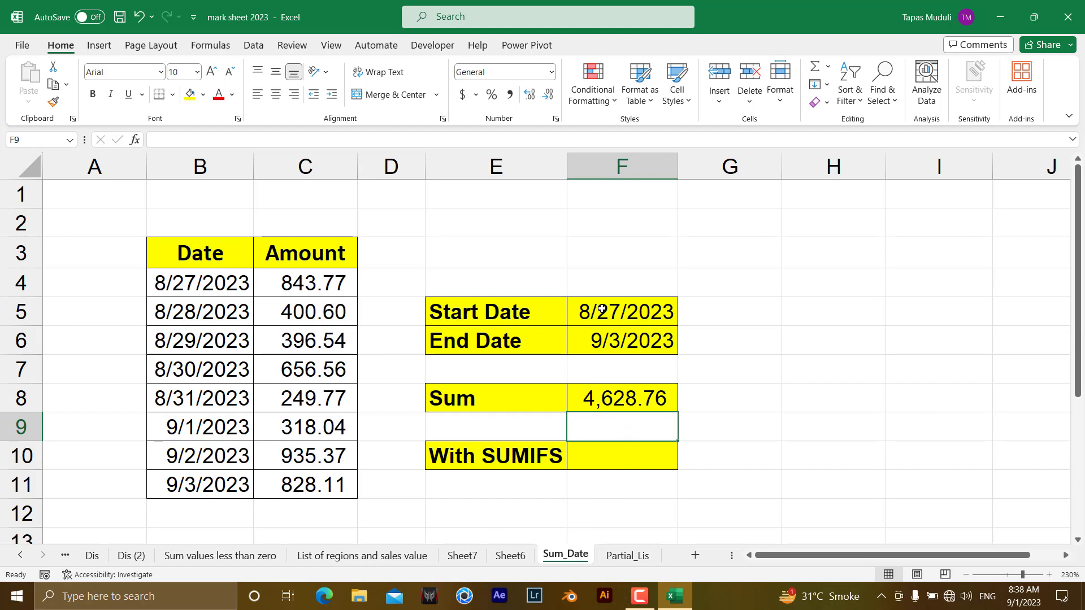
# Start a SUMIFS formula in cell F10 with the amounts C4:C11 as the sum range
pyautogui.click(622, 461)
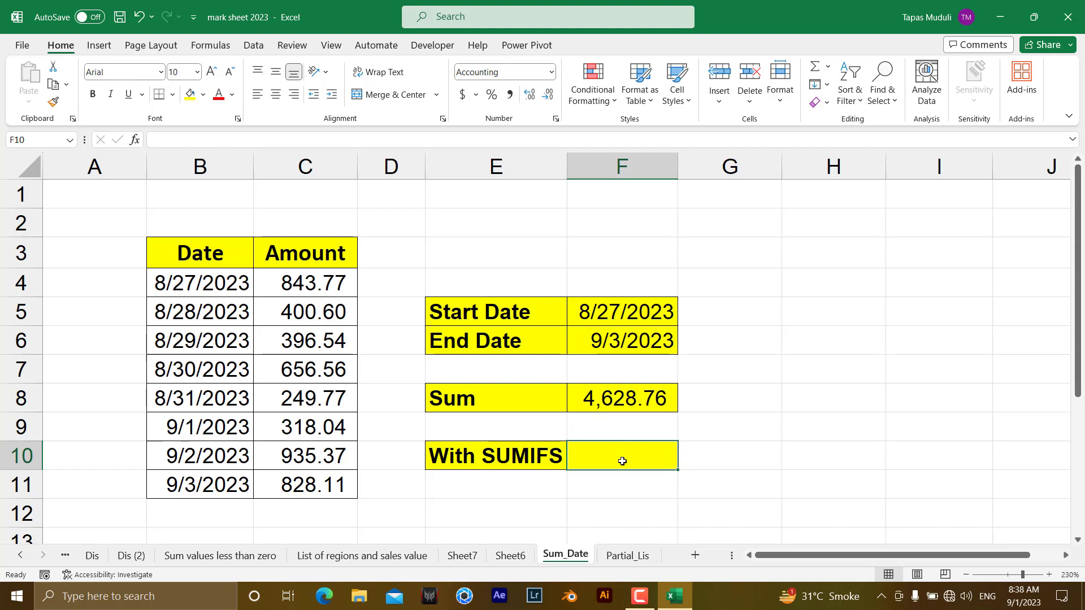
pyautogui.write('=sum')
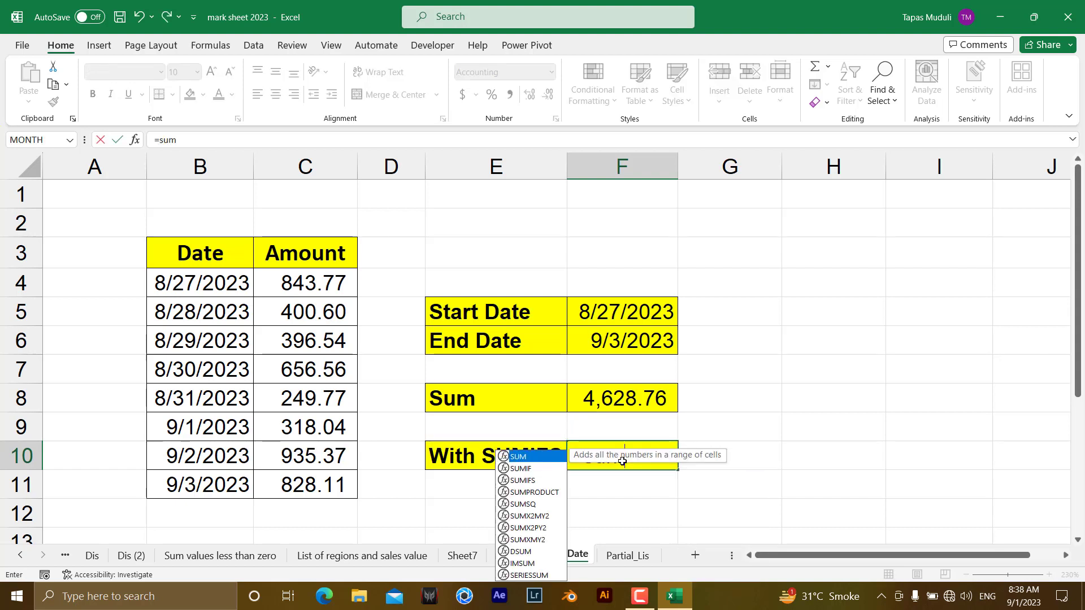
pyautogui.press('Down')
pyautogui.press('Down')
pyautogui.press('Tab')
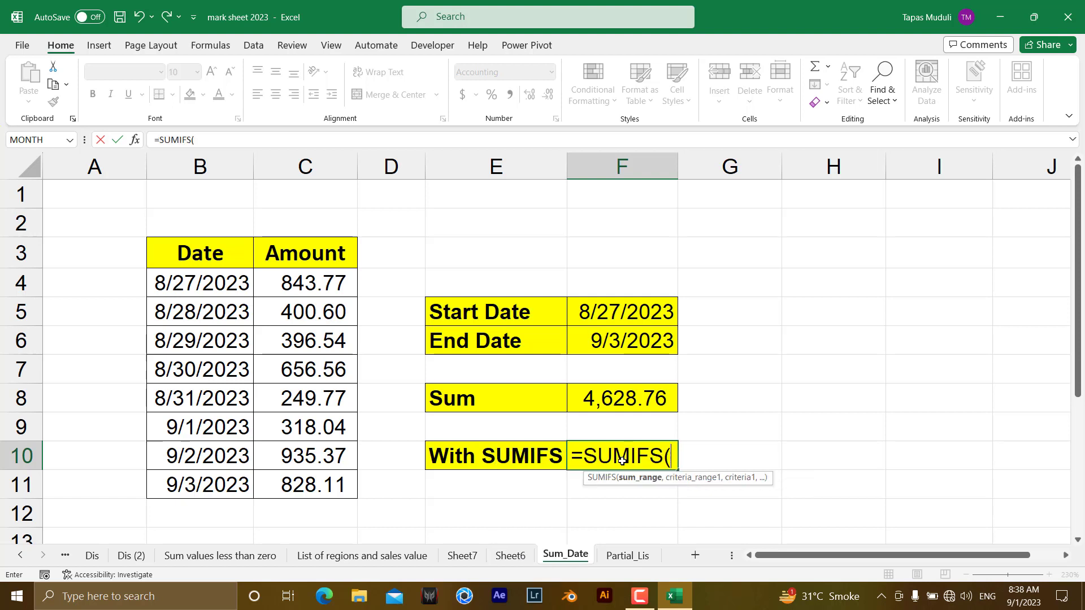
pyautogui.click(640, 597)
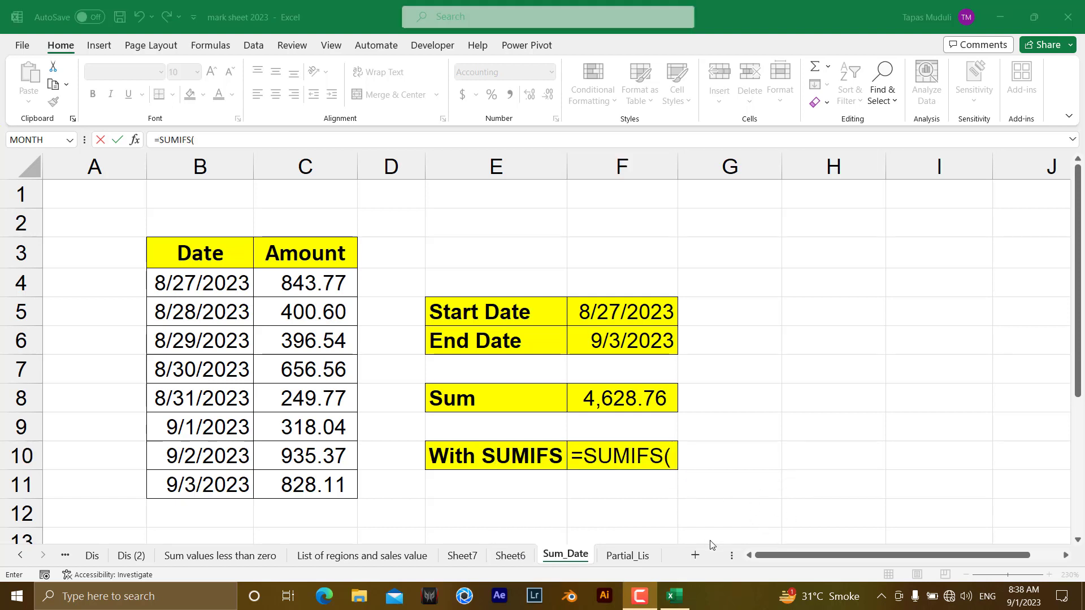
pyautogui.click(673, 457)
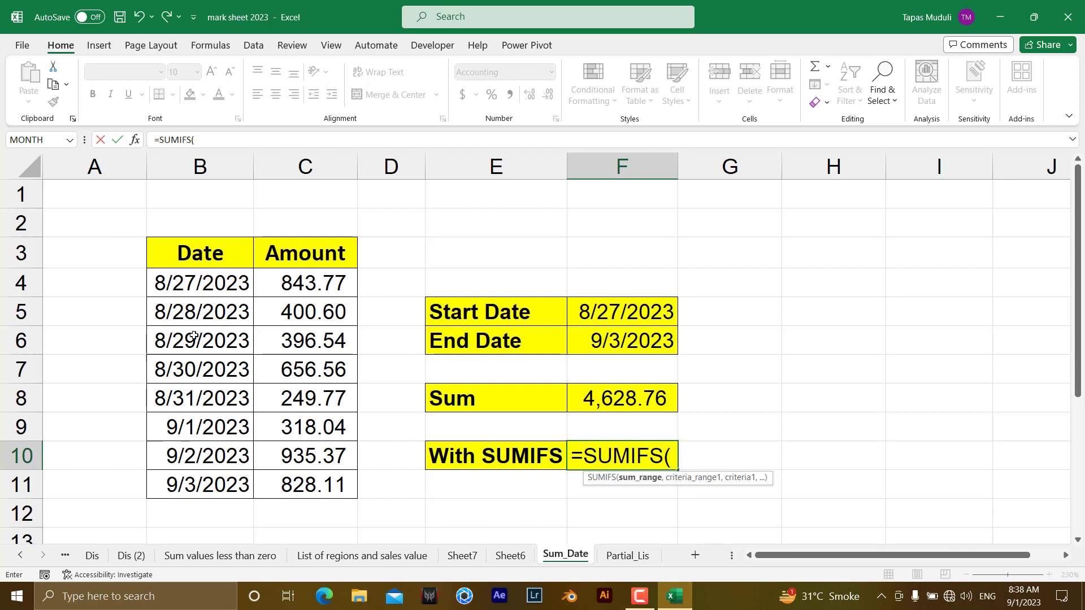
pyautogui.moveTo(291, 286); pyautogui.dragTo(304, 484)
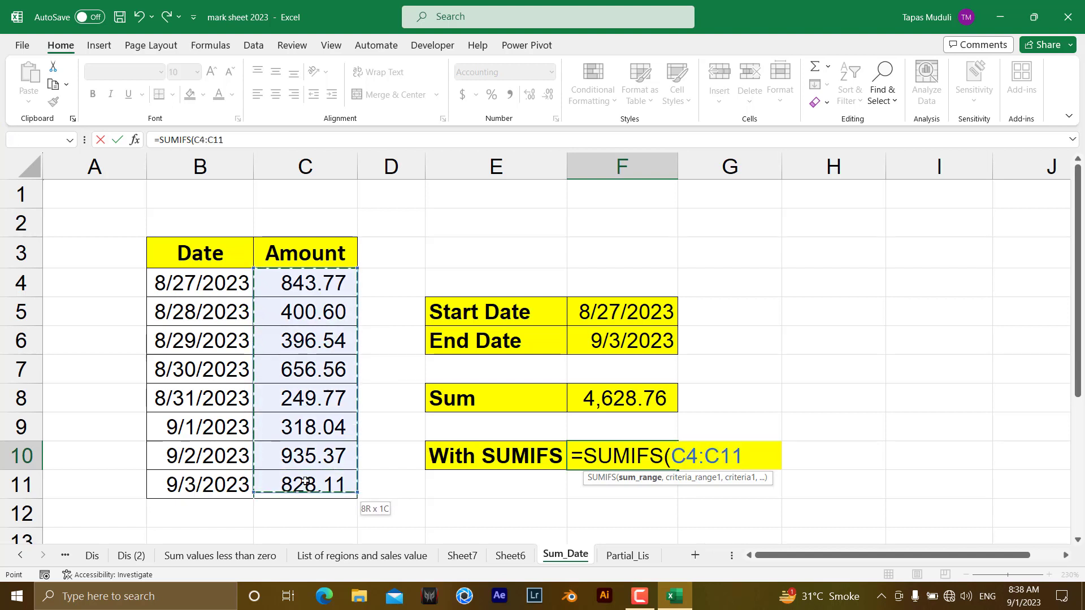
pyautogui.write(',')
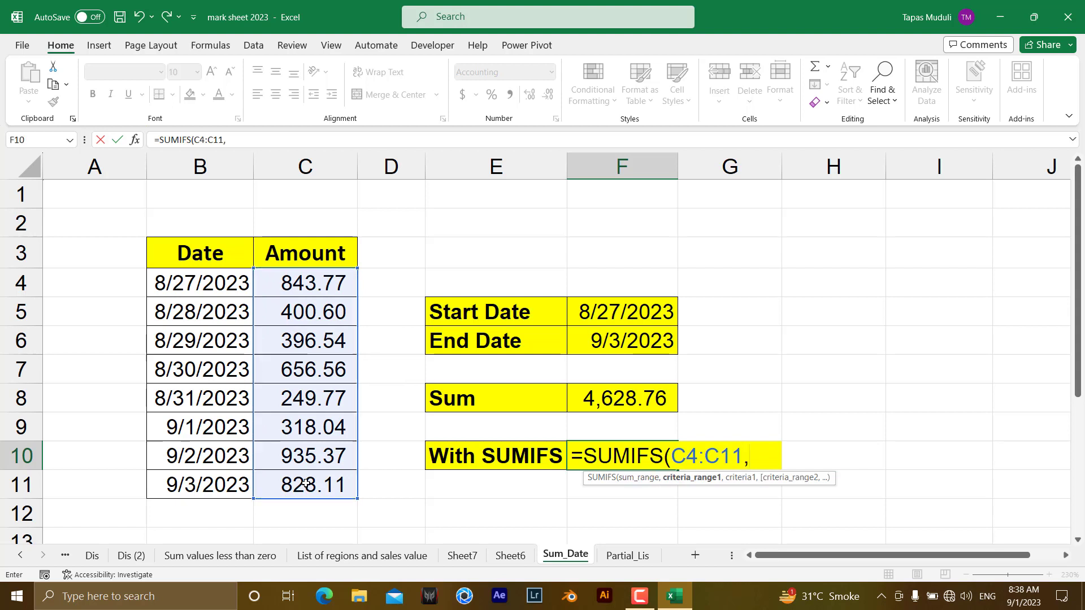
# Add the first condition to the SUMIFS formula: criteria range B4:B11 with the criteria "<="&F6
pyautogui.moveTo(204, 289); pyautogui.dragTo(207, 476)
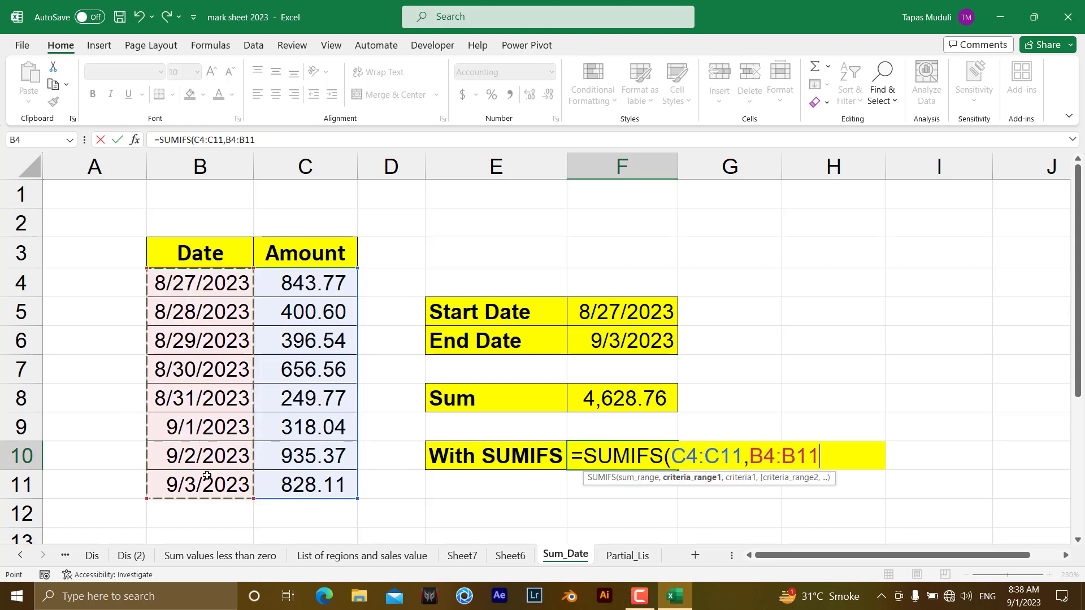
pyautogui.write(',')
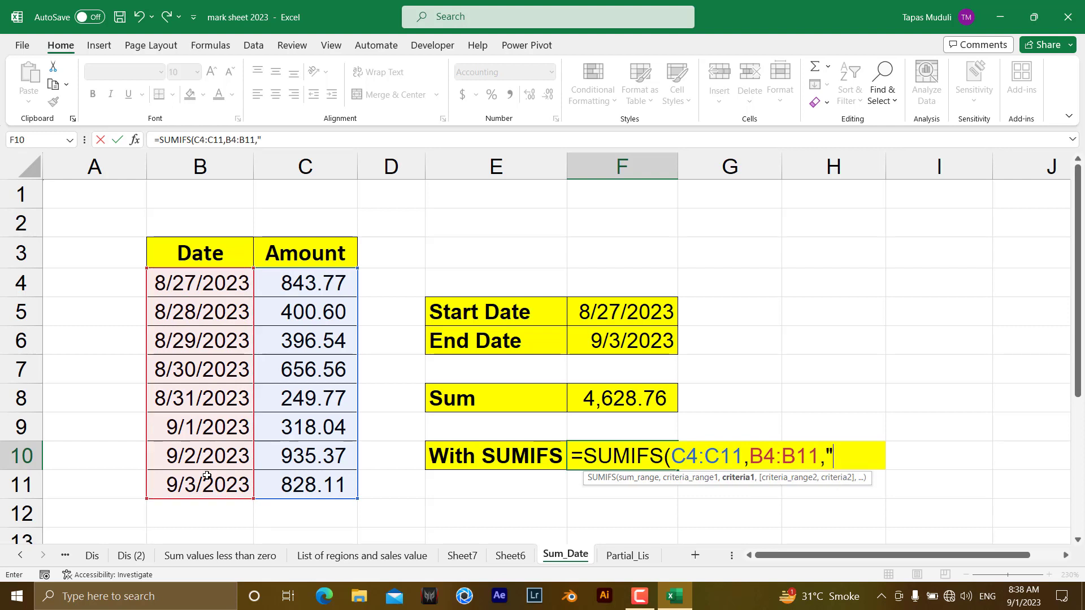
pyautogui.write('<=')
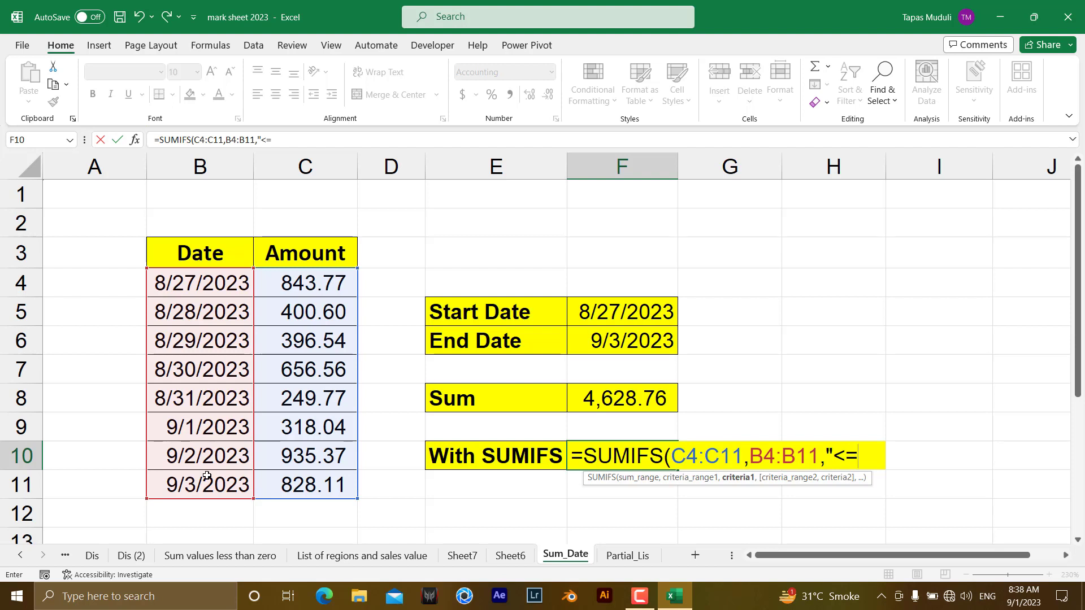
pyautogui.write('"&')
pyautogui.click(633, 344)
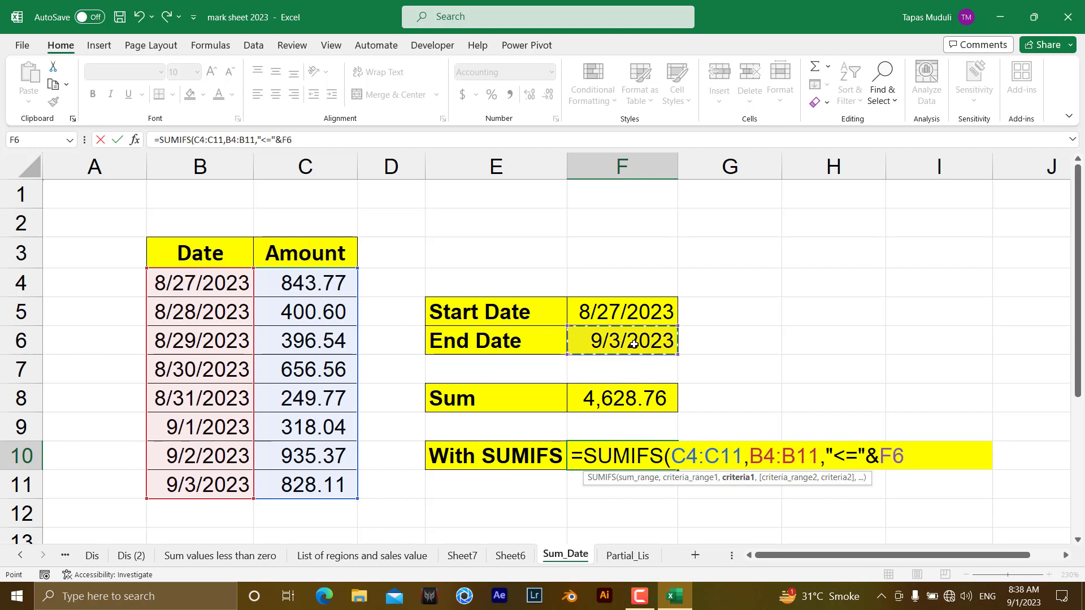
pyautogui.write(',')
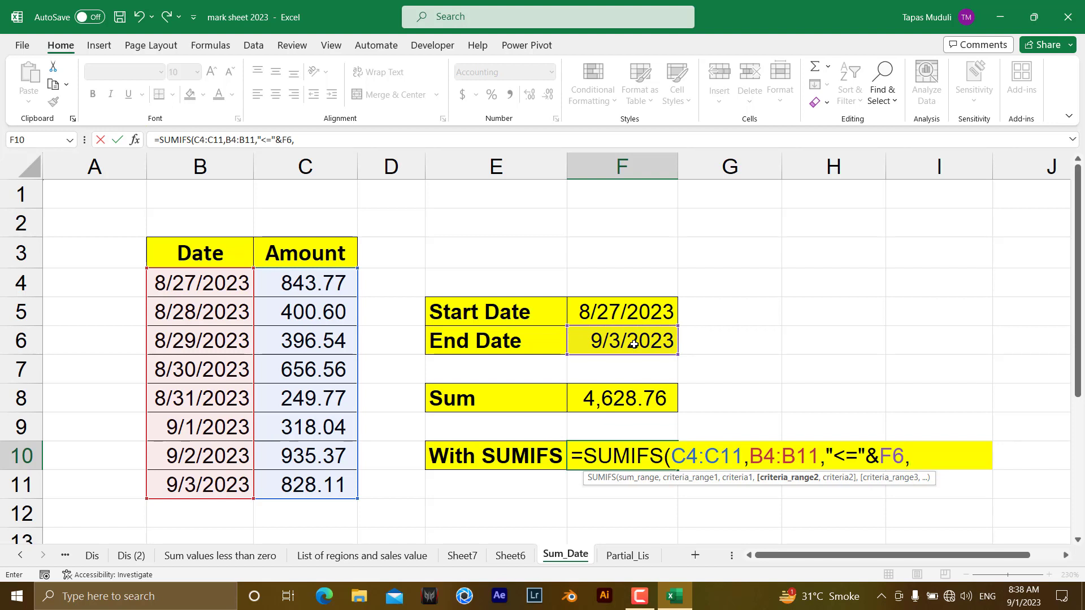
# Add the second SUMIFS condition with criteria range B4:B11 and criteria ">="&F5, and enter the formula in F10
pyautogui.click(211, 282)
pyautogui.moveTo(210, 308); pyautogui.dragTo(207, 479)
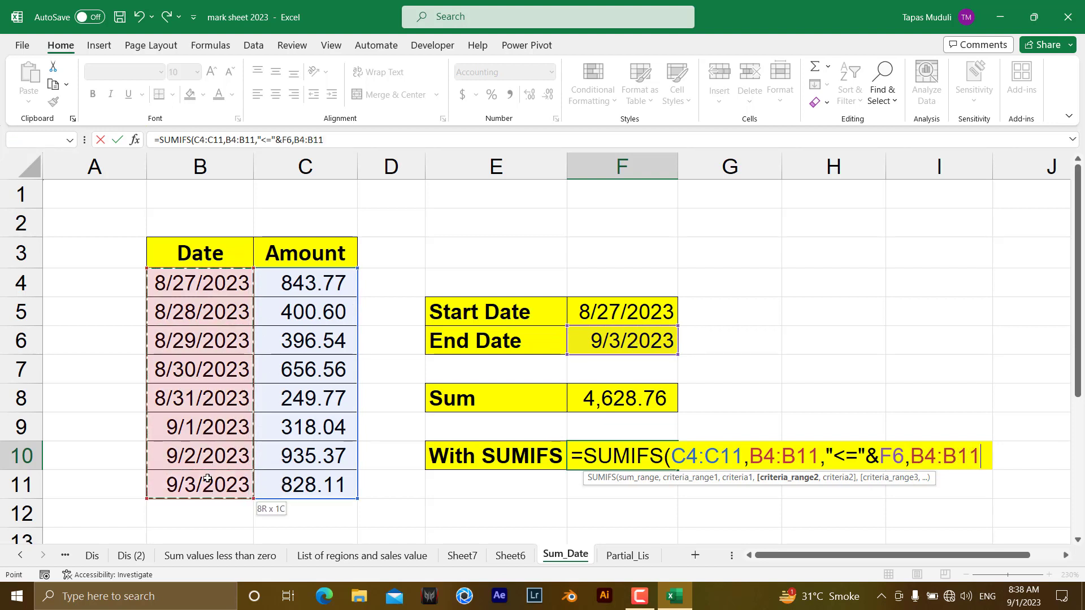
pyautogui.write(',')
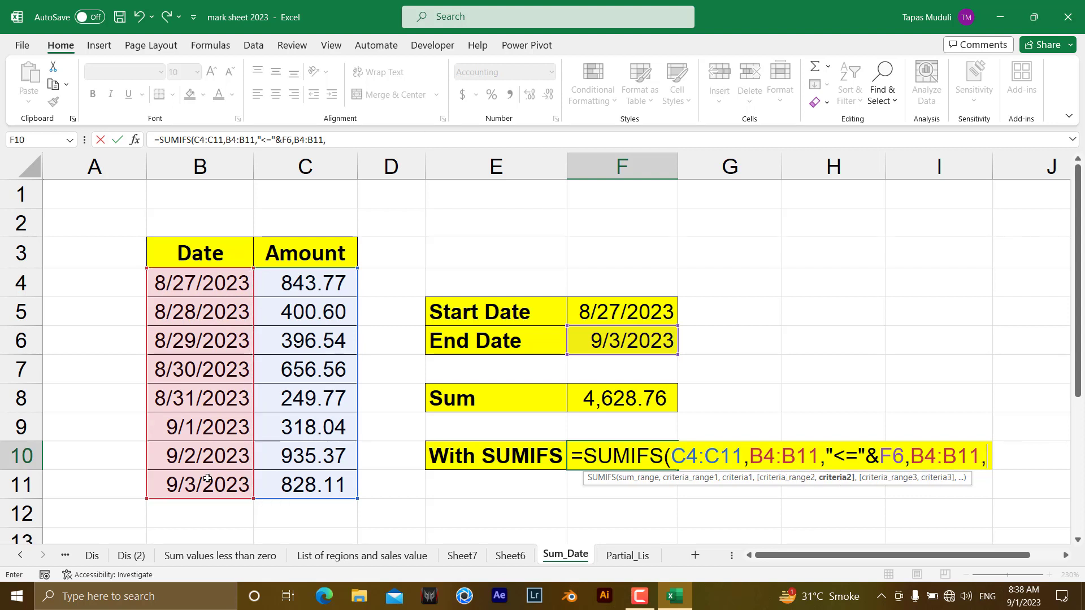
pyautogui.write('"')
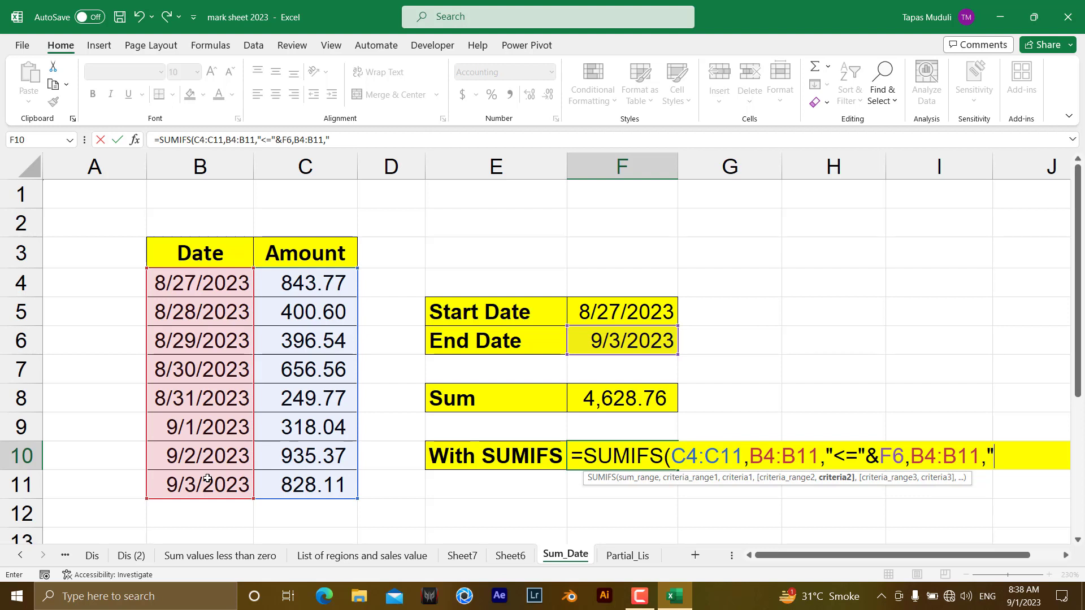
pyautogui.write('>="&')
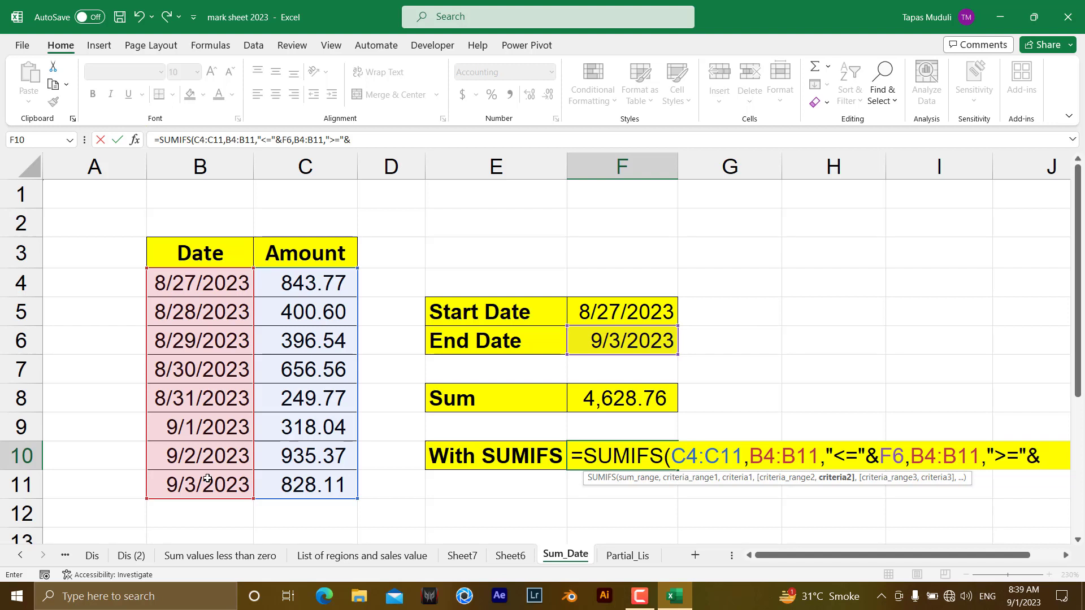
pyautogui.click(598, 311)
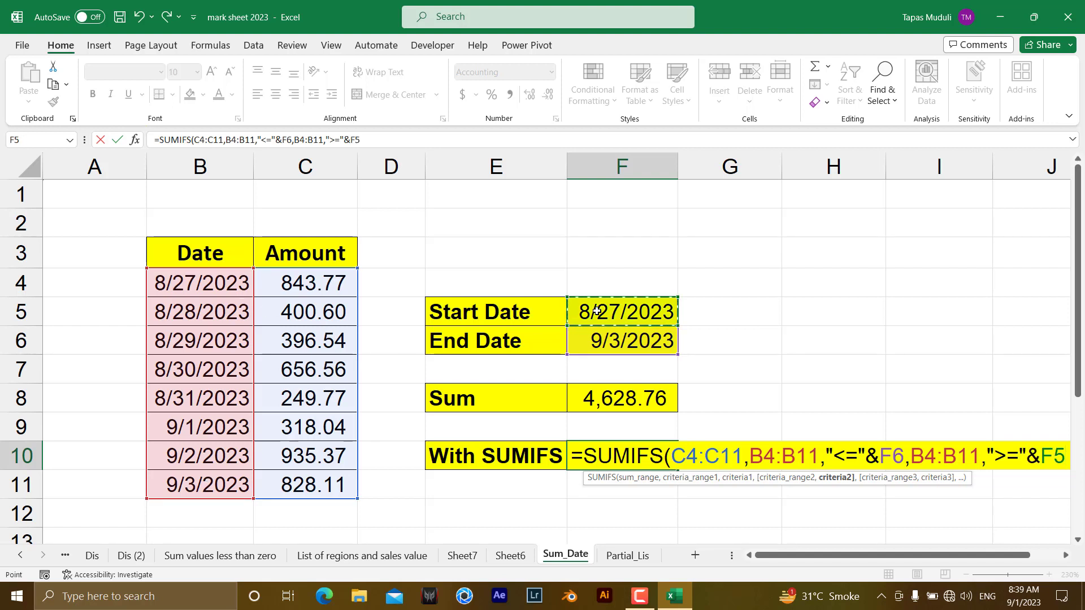
pyautogui.write(')')
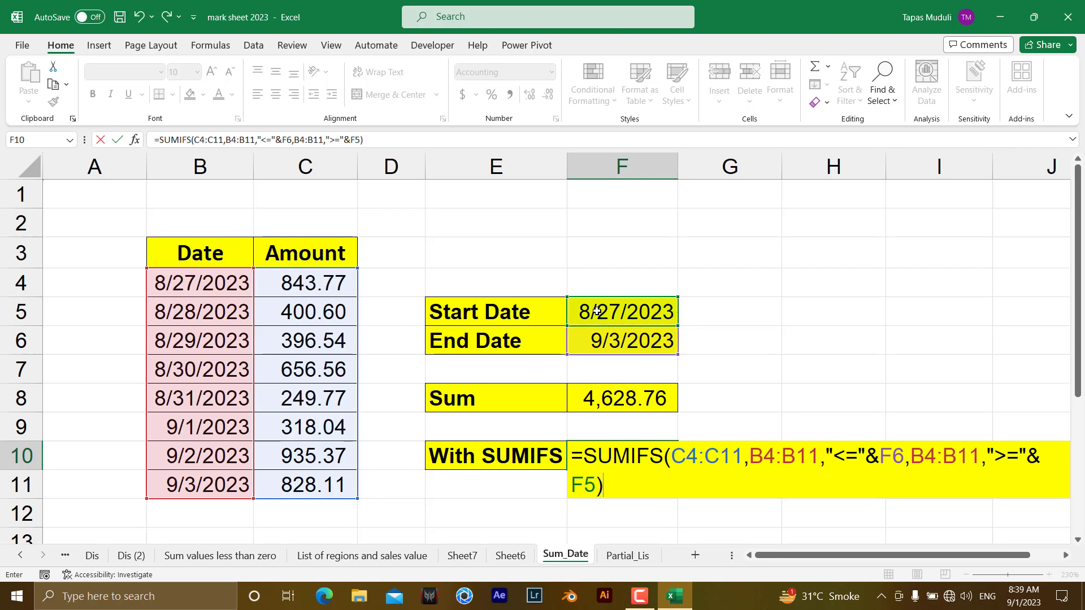
pyautogui.press('Return')
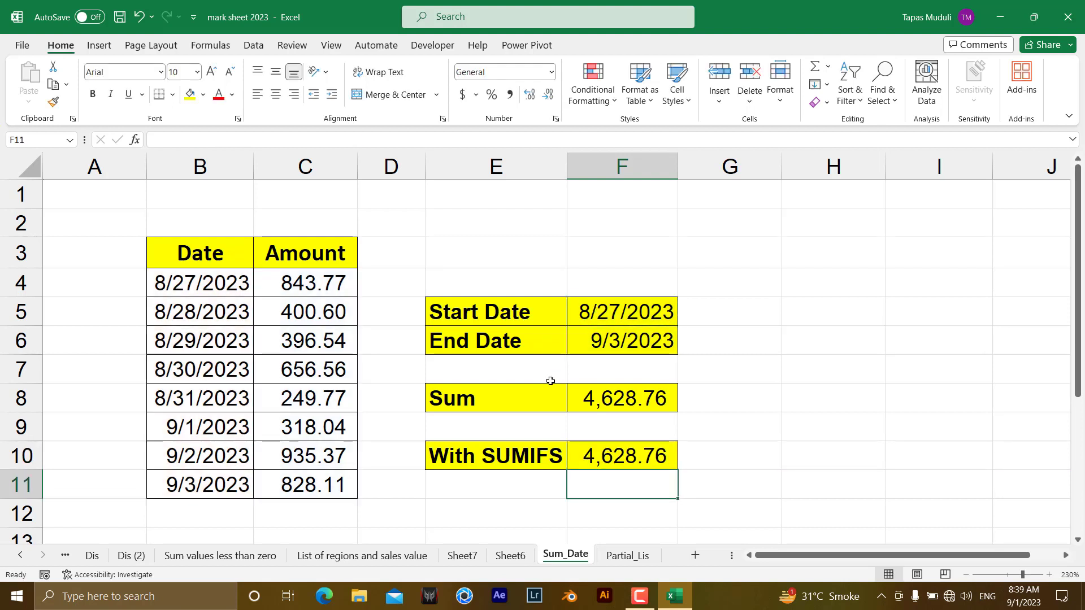